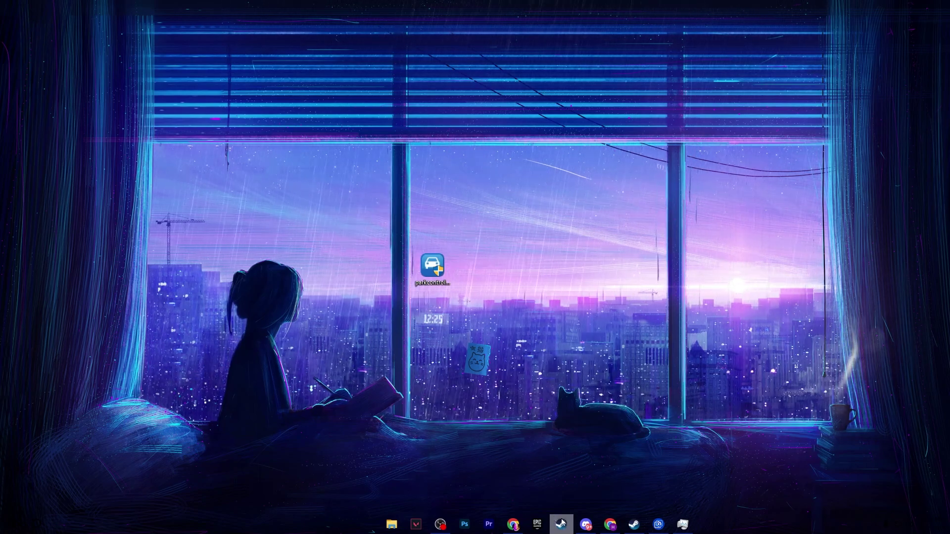
# Bring up Discord on the #downloads channel with the parkcontrolsetup64_.exe post.
pyautogui.click(586, 524)
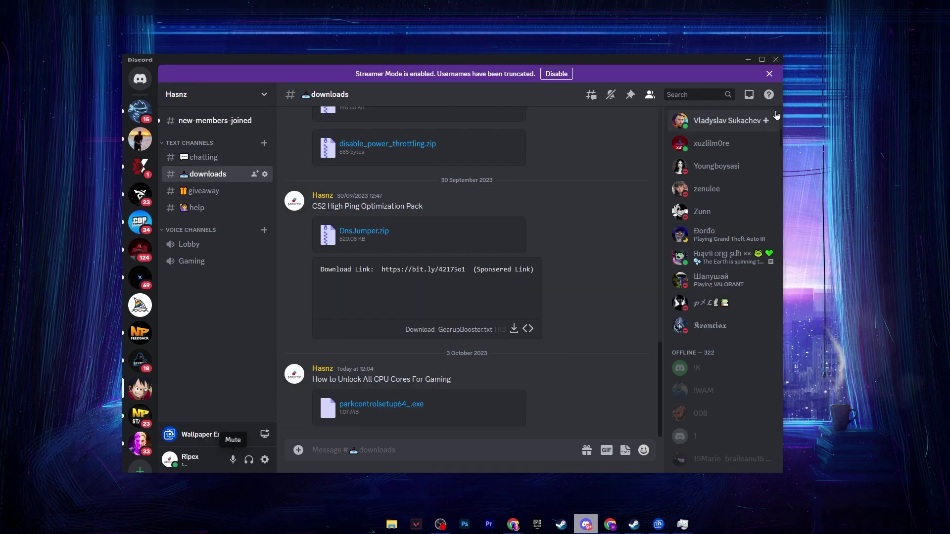
# Run the ParkControl setup with English and default options, installing to C:\Program Files\ParkControl\.
pyautogui.click(749, 64)
pyautogui.doubleClick(432, 271)
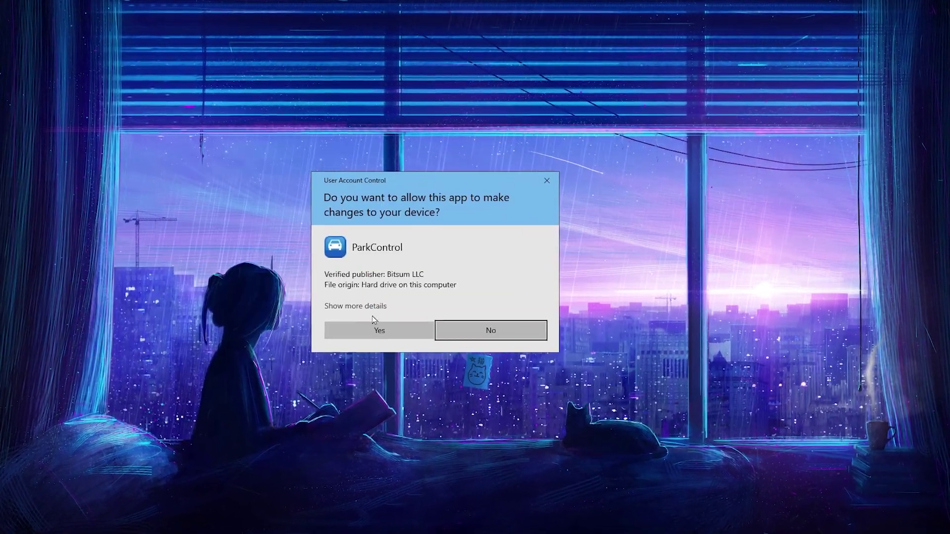
pyautogui.click(34, 336)
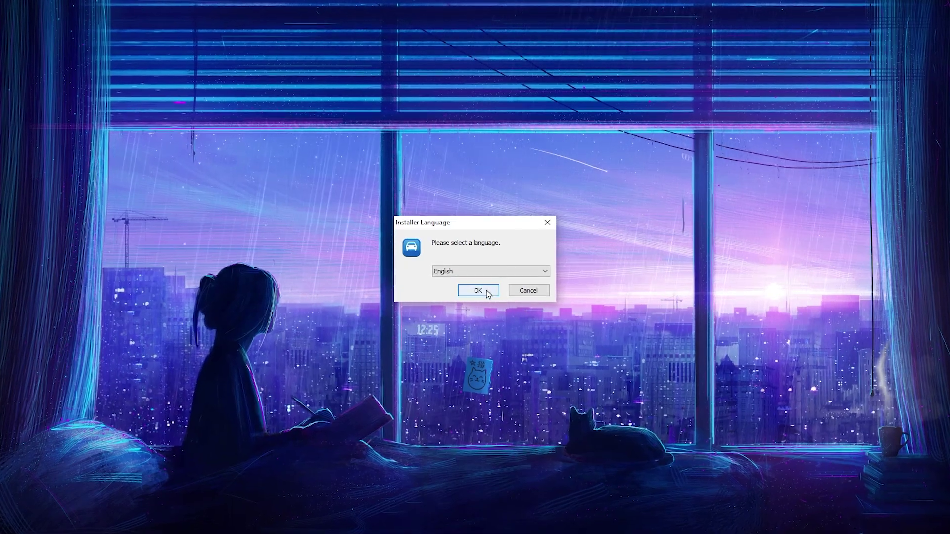
pyautogui.click(487, 292)
pyautogui.click(539, 357)
pyautogui.click(539, 357)
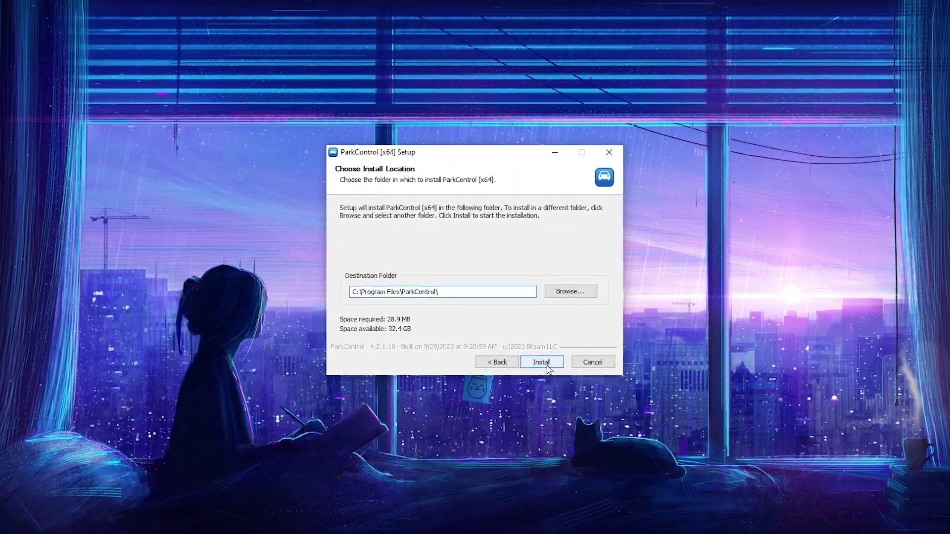
pyautogui.click(543, 362)
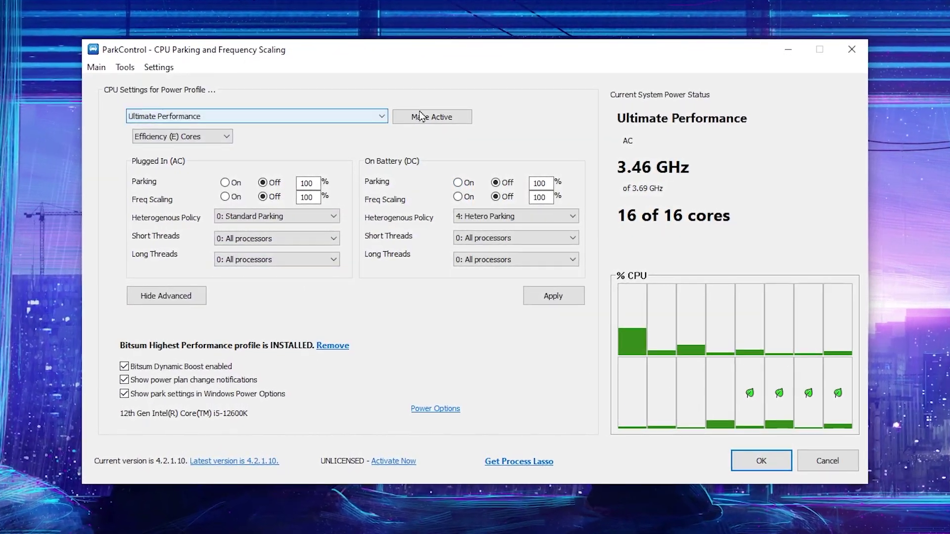
# Select the Bitsum Highest Performance profile, then remove and reinstall it.
pyautogui.click(381, 115)
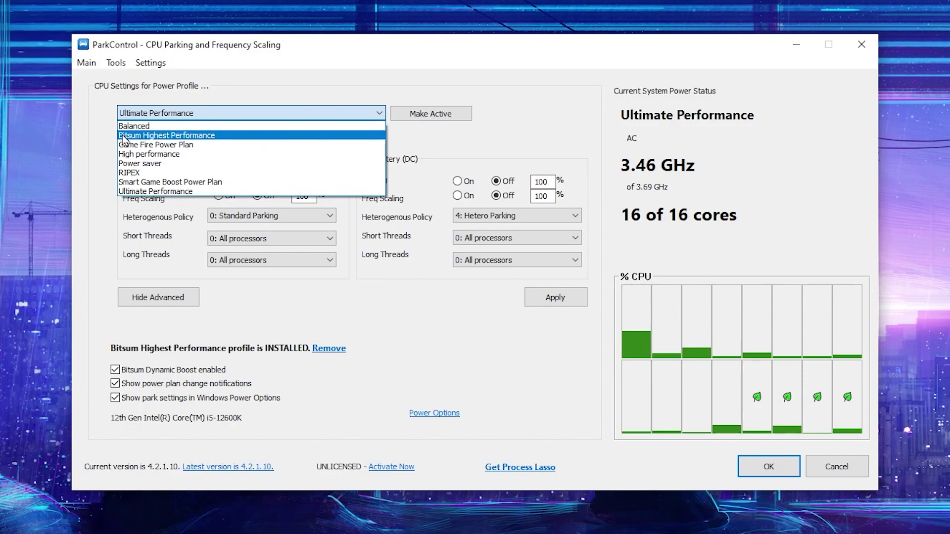
pyautogui.click(195, 137)
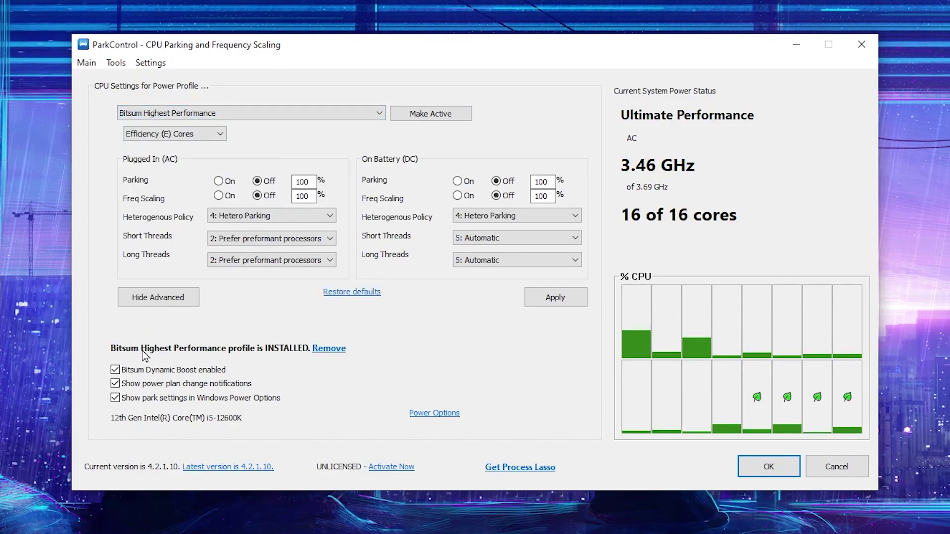
pyautogui.click(328, 350)
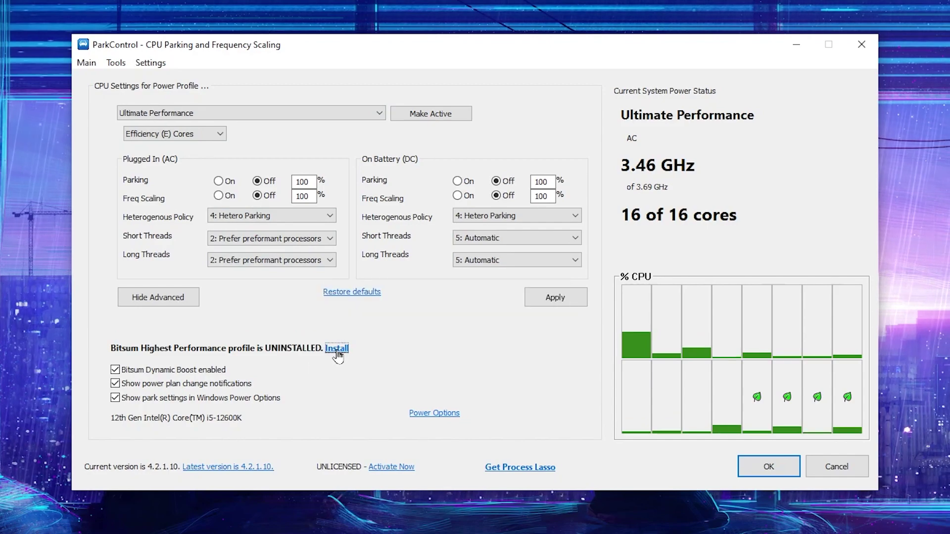
pyautogui.click(332, 349)
# Reselect Bitsum Highest Performance and make it the active power plan.
pyautogui.click(198, 113)
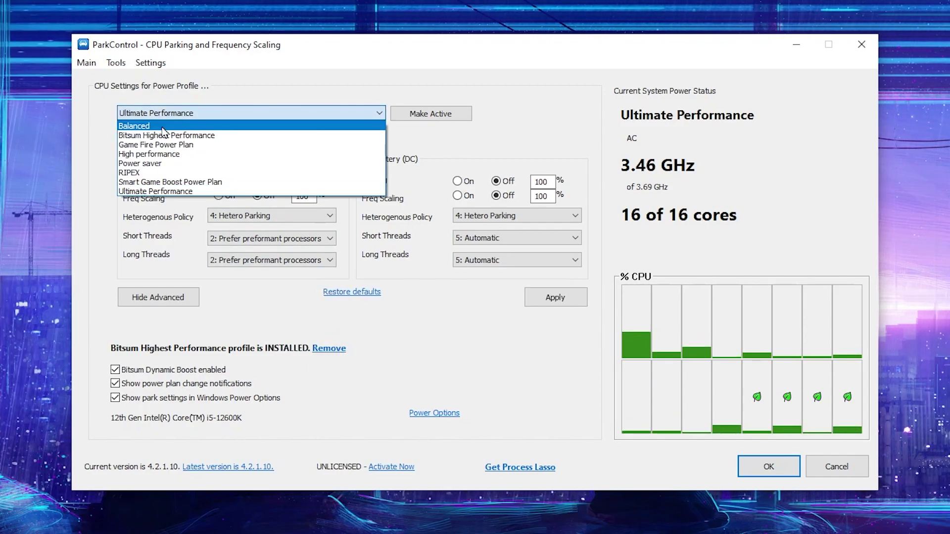
pyautogui.click(148, 134)
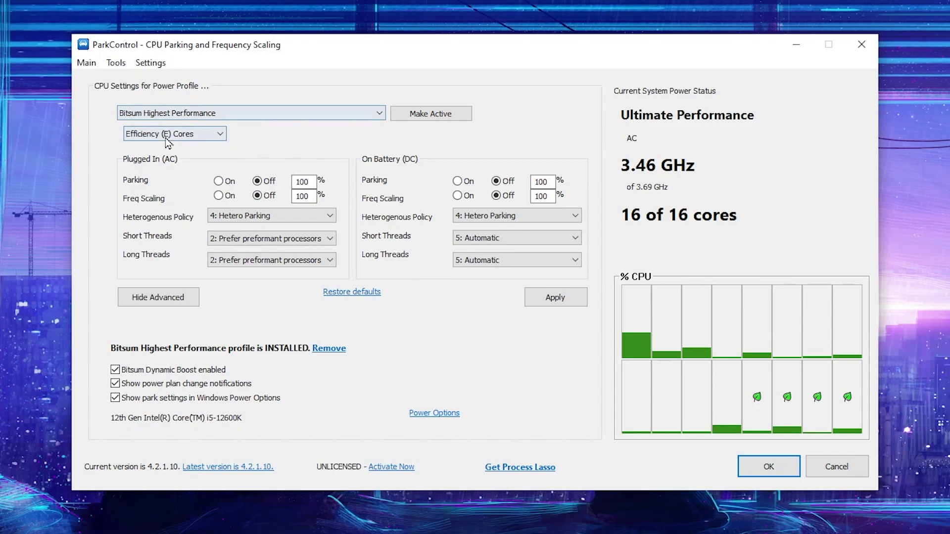
pyautogui.click(449, 113)
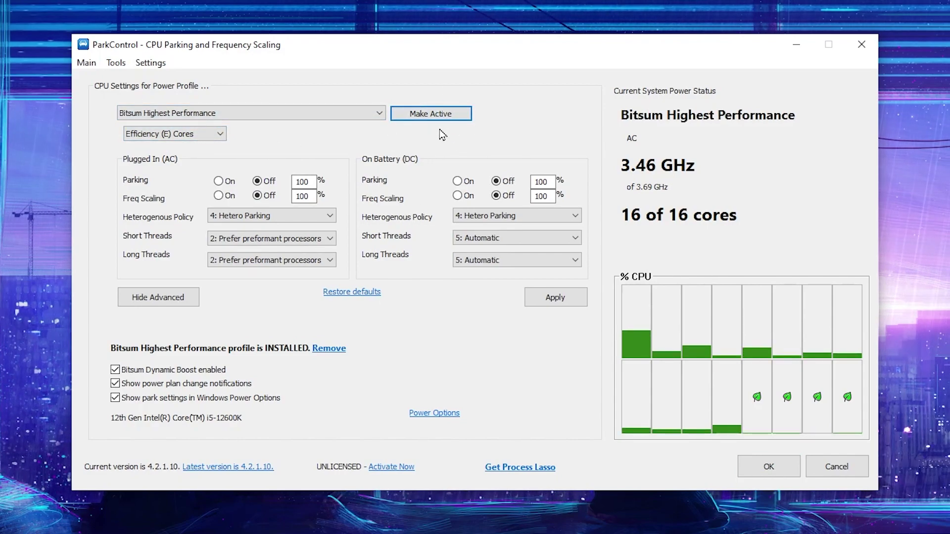
pyautogui.click(151, 304)
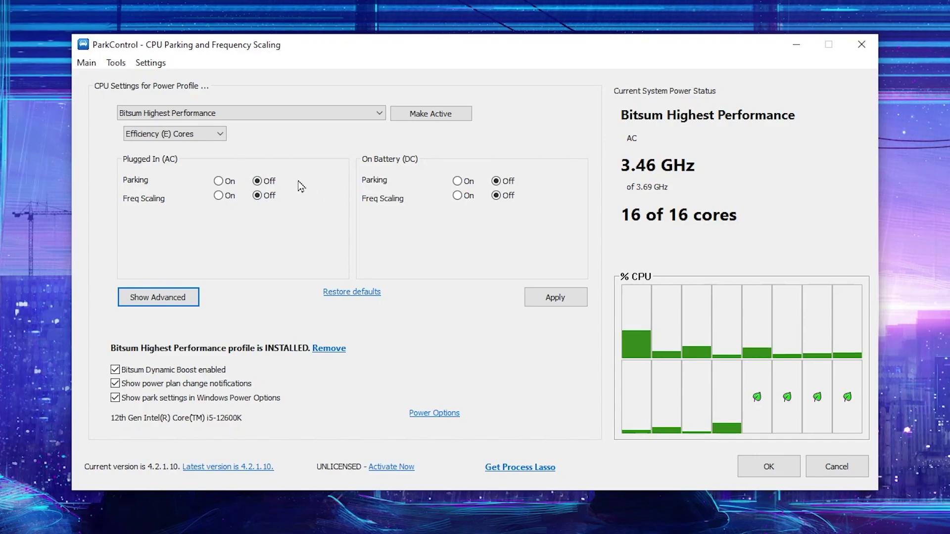
pyautogui.click(157, 298)
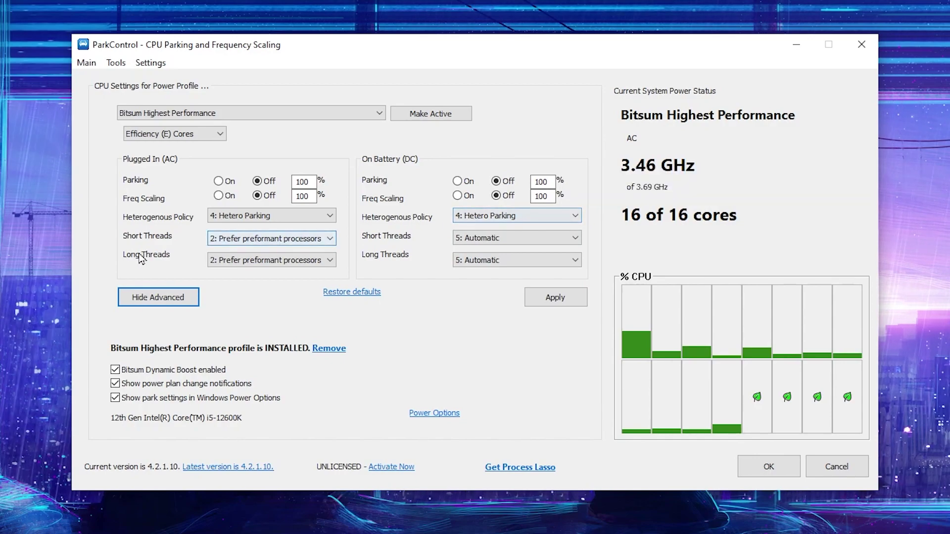
# Keep plugged-in policies at 4: Hetero Parking with short and long threads on 2: Prefer preformant processors.
pyautogui.click(221, 217)
pyautogui.click(247, 267)
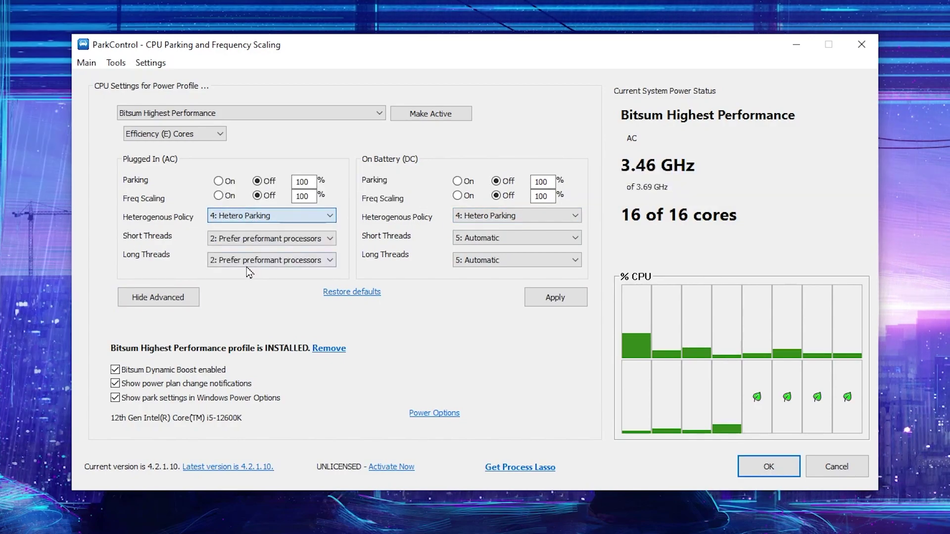
pyautogui.click(220, 240)
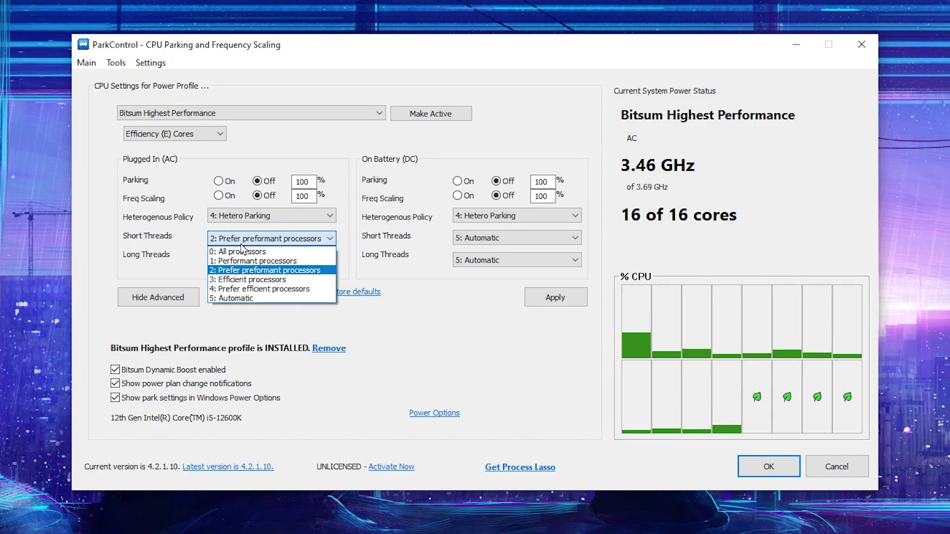
pyautogui.click(267, 270)
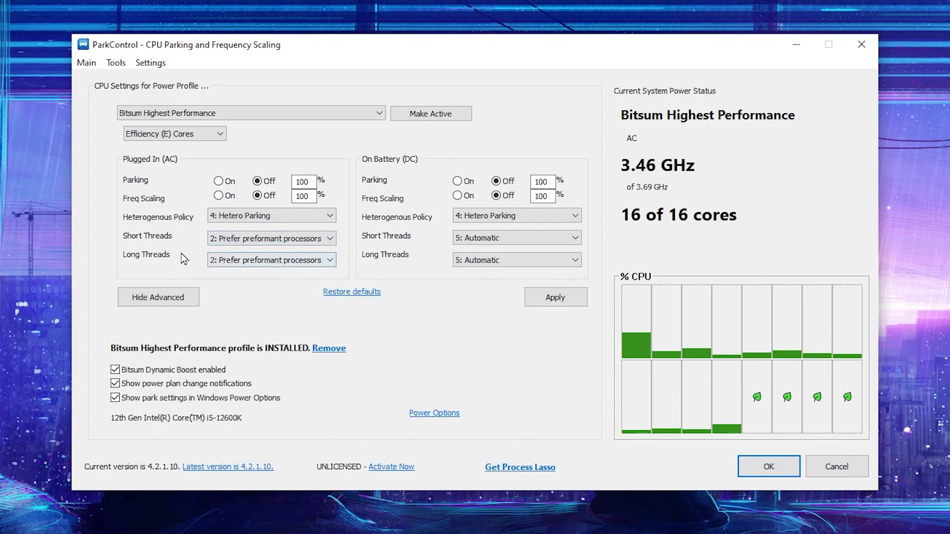
pyautogui.click(209, 262)
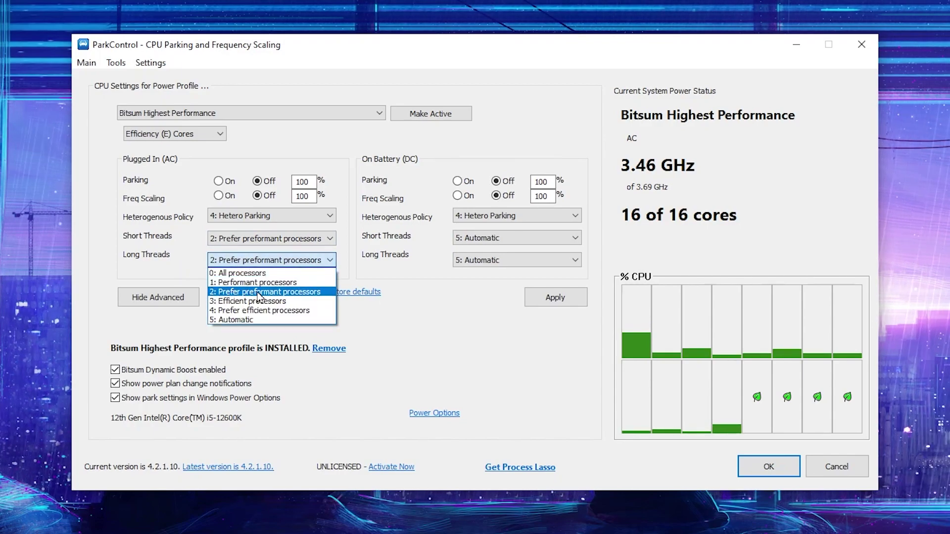
pyautogui.click(294, 296)
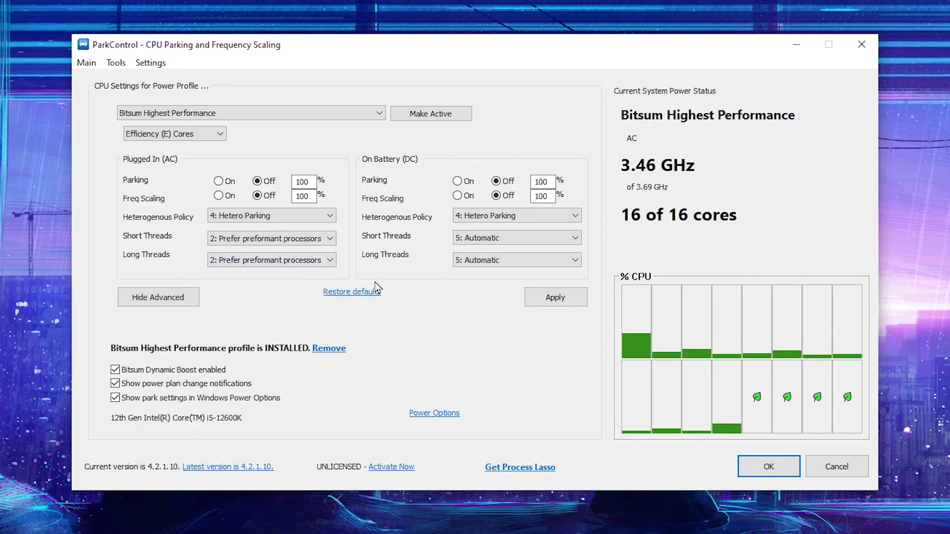
# Set on-battery short and long threads to 2: Prefer preformant processors and apply.
pyautogui.click(456, 239)
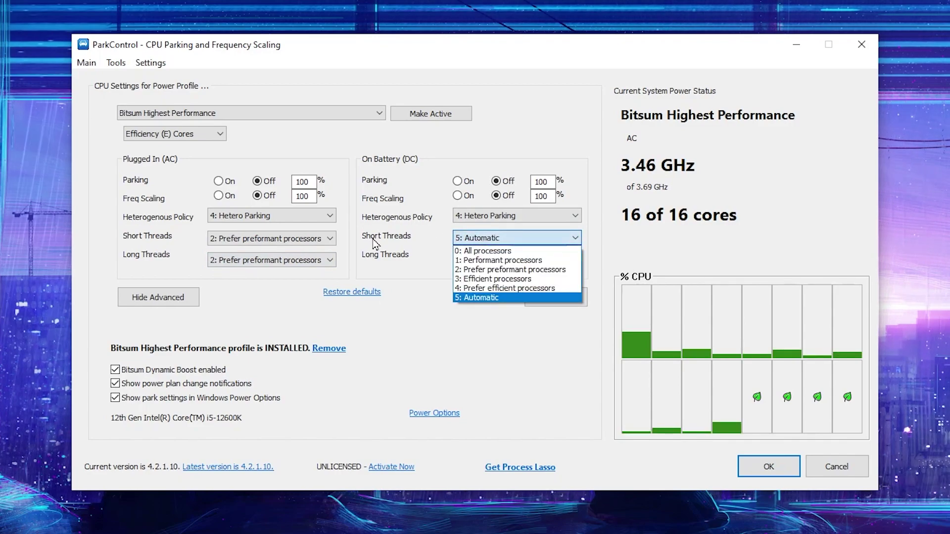
pyautogui.click(488, 270)
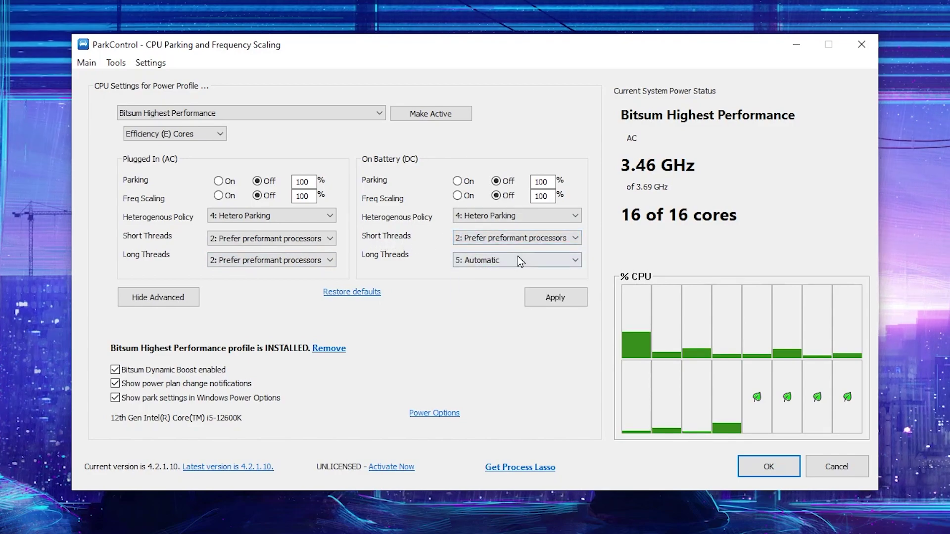
pyautogui.click(520, 261)
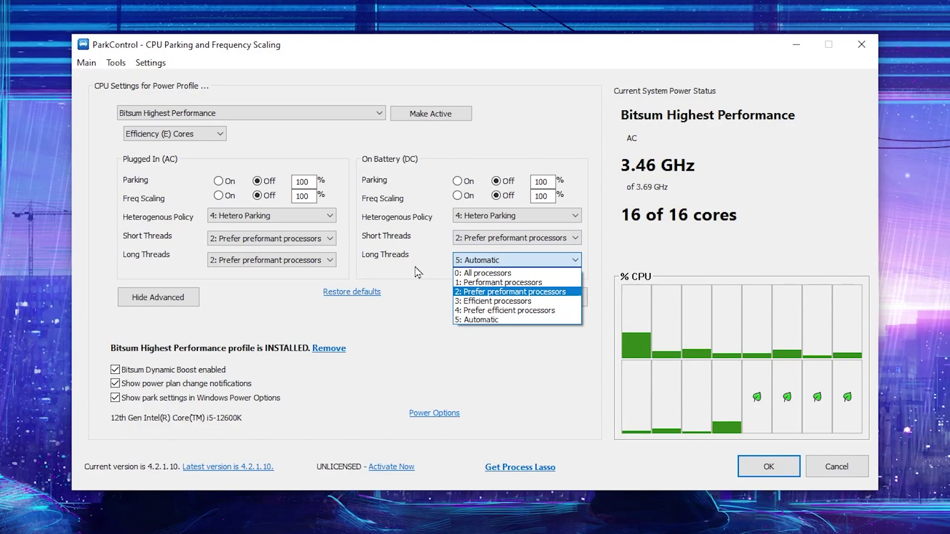
pyautogui.click(491, 292)
pyautogui.click(555, 297)
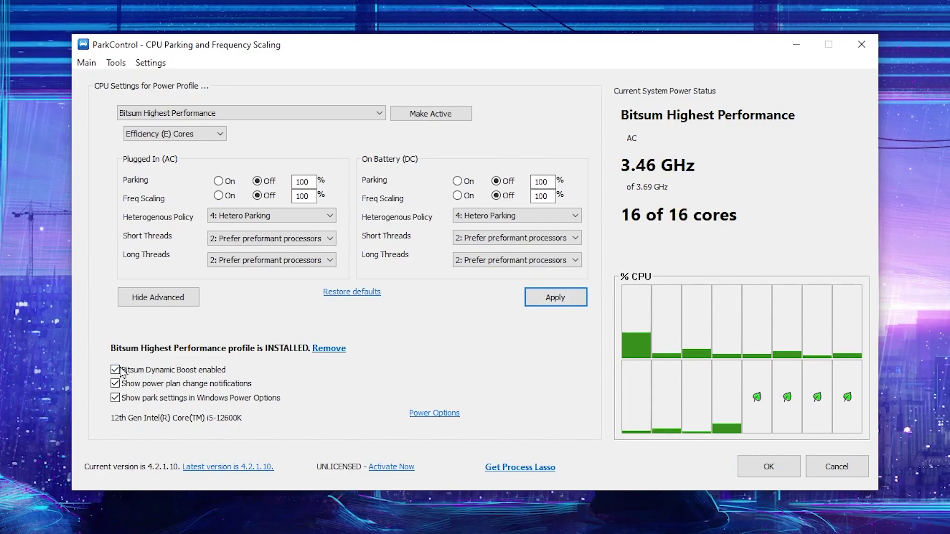
# Set Dynamic Boost to Bitsum Highest Performance for both active and idle, then close ParkControl.
pyautogui.moveTo(160, 375)
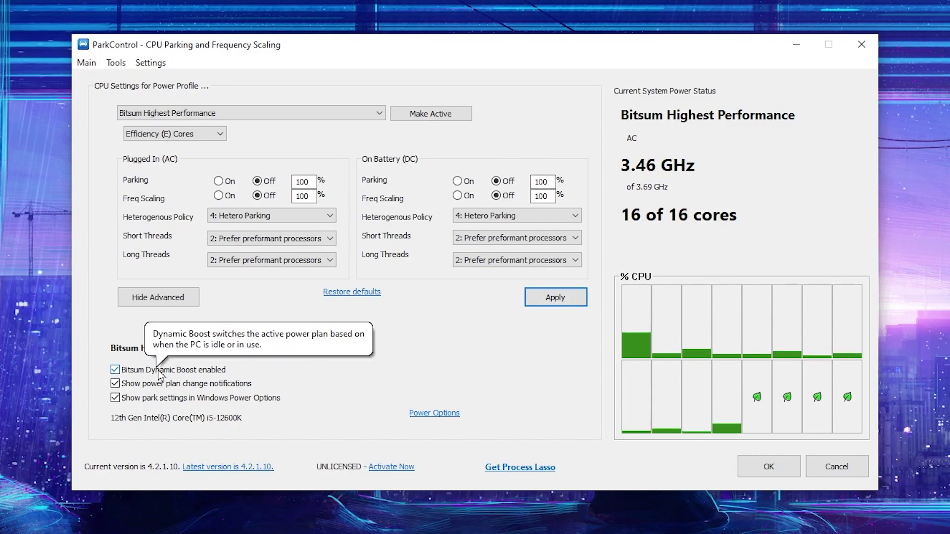
pyautogui.click(123, 375)
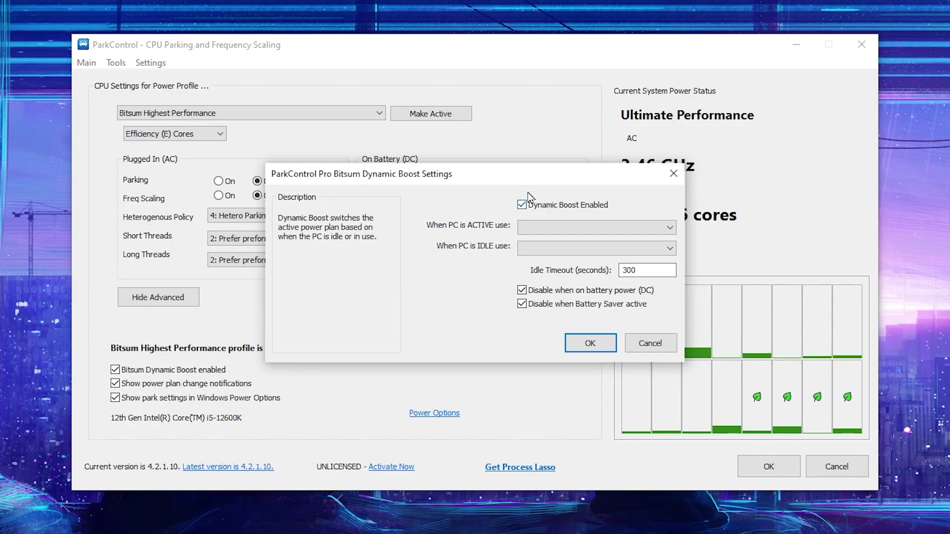
pyautogui.click(610, 229)
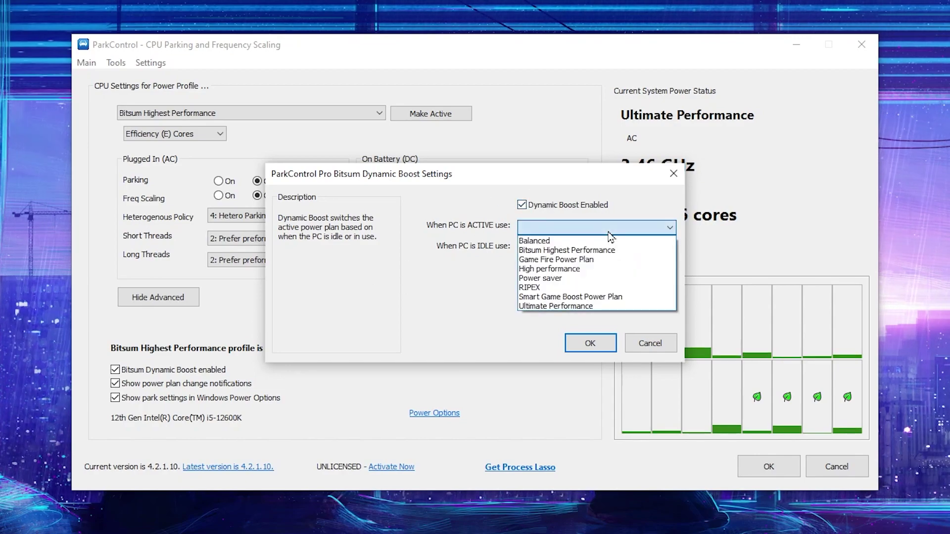
pyautogui.click(557, 250)
pyautogui.click(569, 248)
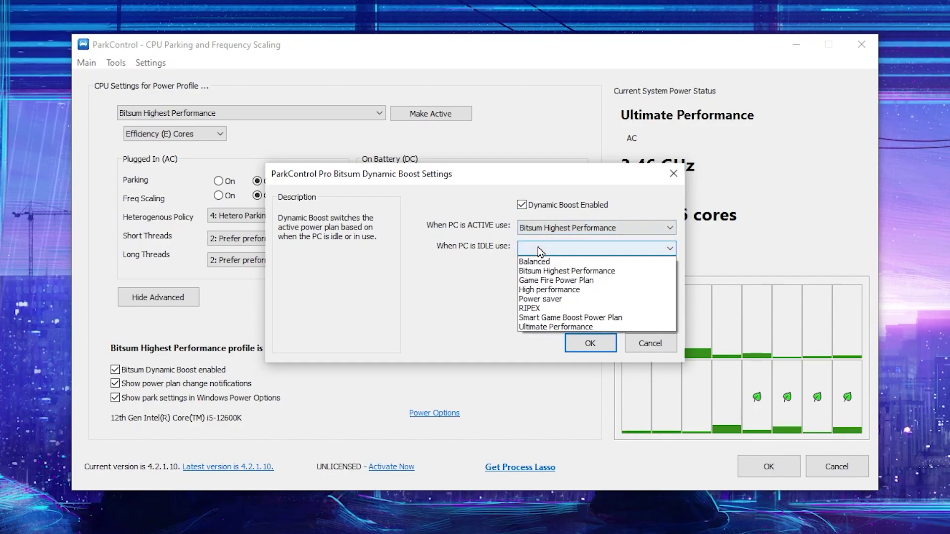
pyautogui.click(569, 270)
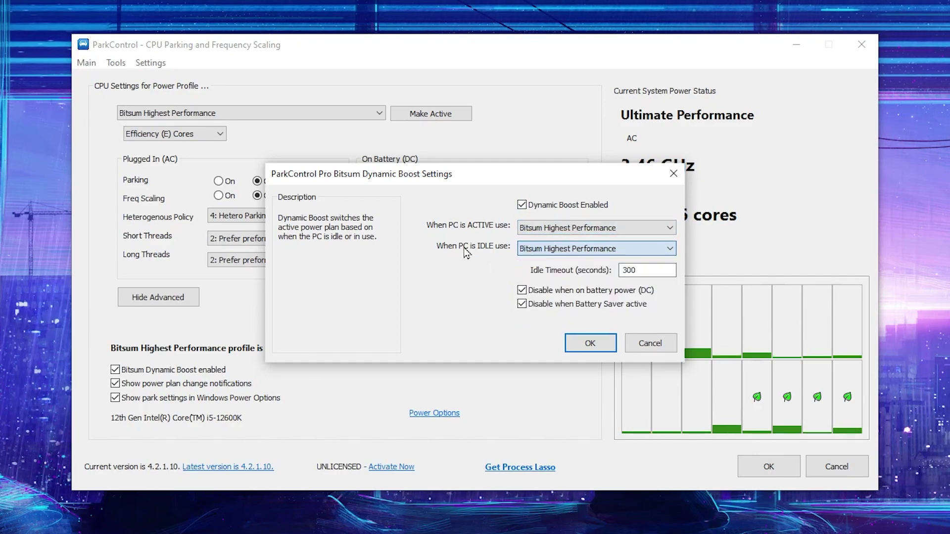
pyautogui.click(576, 344)
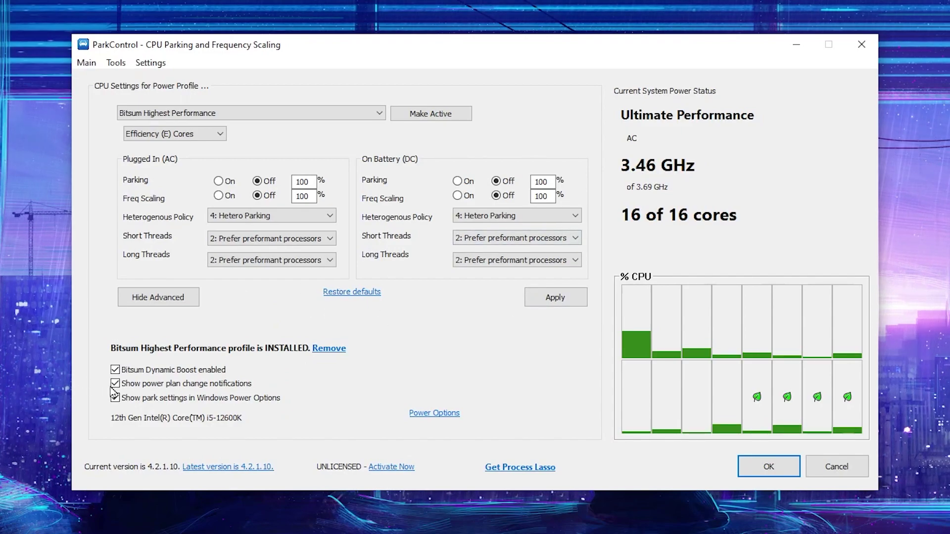
pyautogui.moveTo(199, 391)
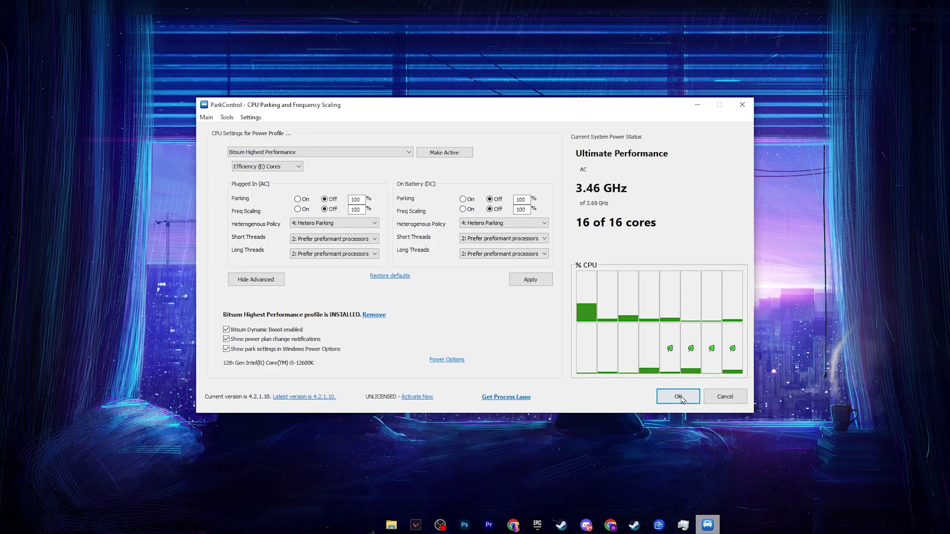
pyautogui.click(768, 467)
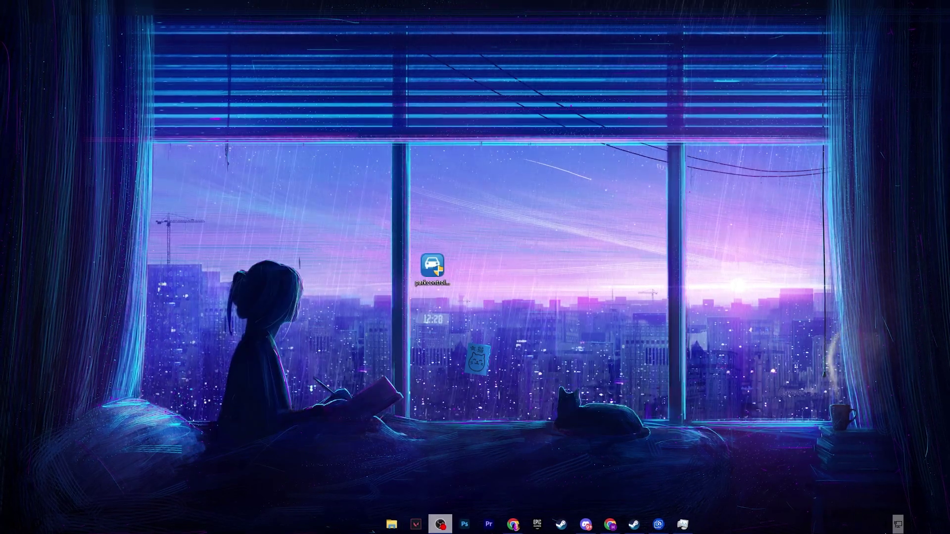
# Open Task Manager on the CPU performance page for the i5-12600K and centre the window.
pyautogui.click(874, 524)
pyautogui.click(703, 390)
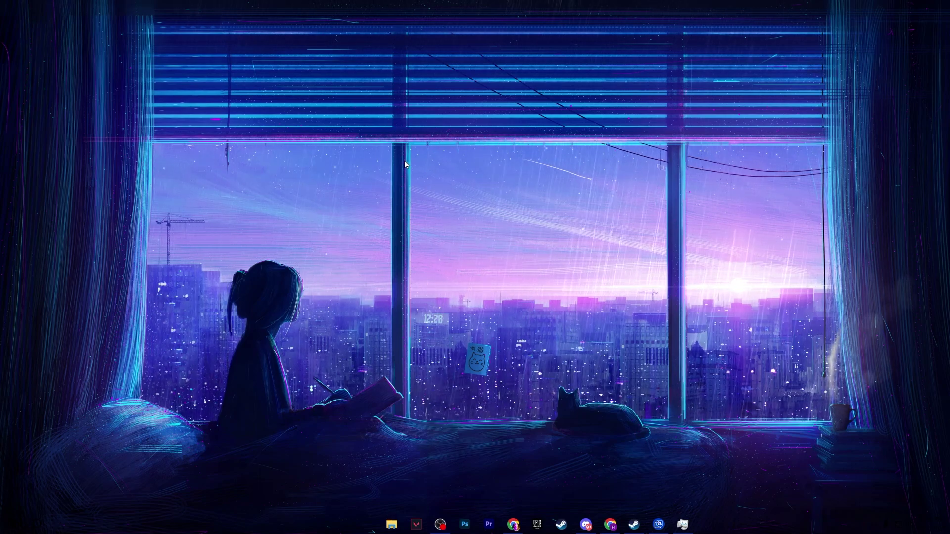
pyautogui.rightClick(268, 525)
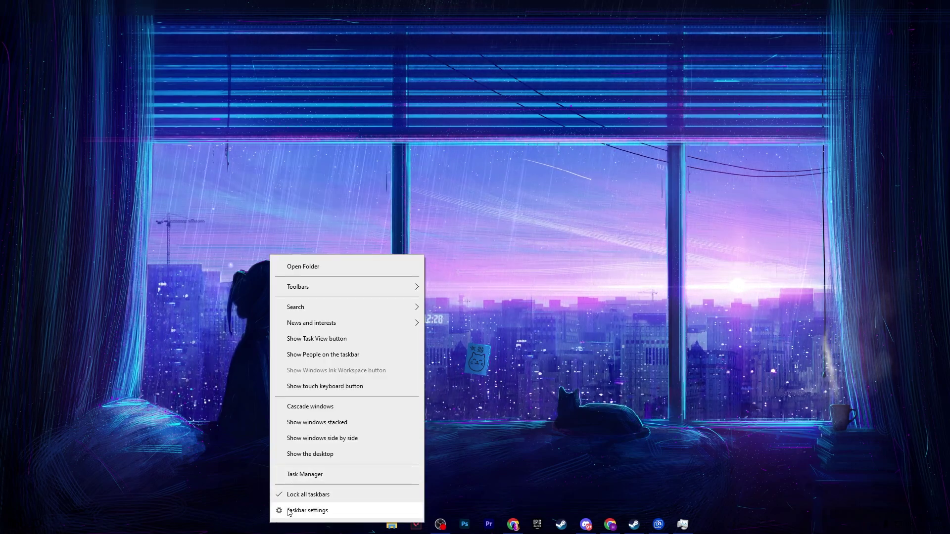
pyautogui.click(286, 476)
pyautogui.moveTo(247, 65); pyautogui.dragTo(385, 50)
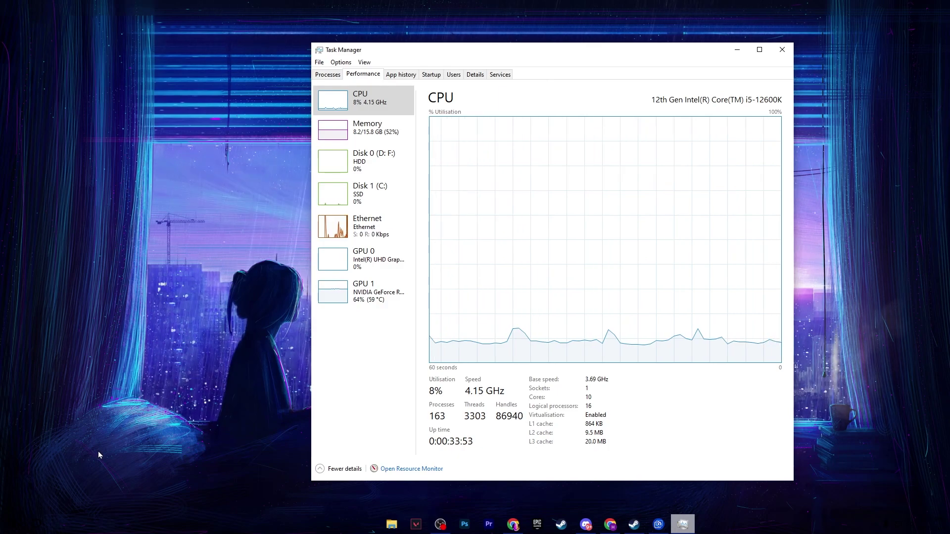
# Launch msconfig from the Win+R Run box to open System Configuration.
pyautogui.click(35, 532)
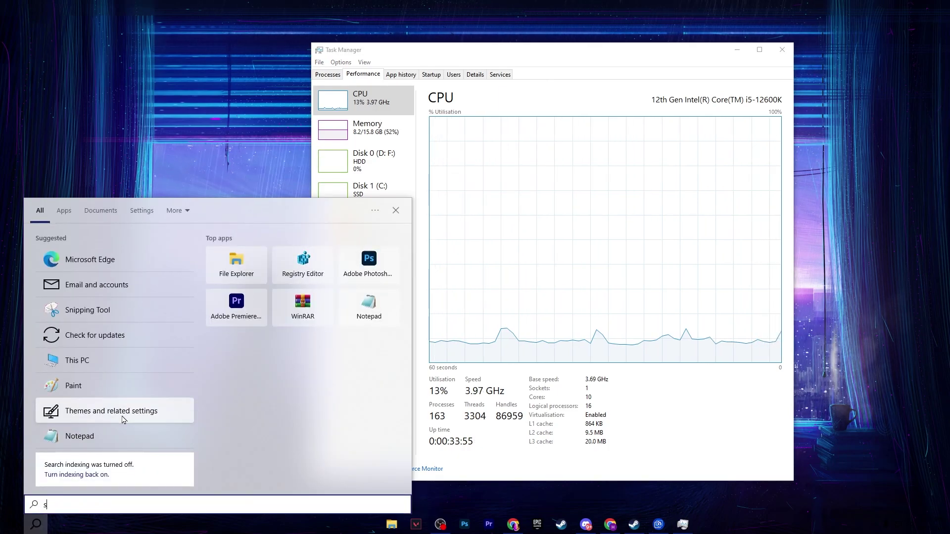
pyautogui.write('sys')
pyautogui.press('Escape')
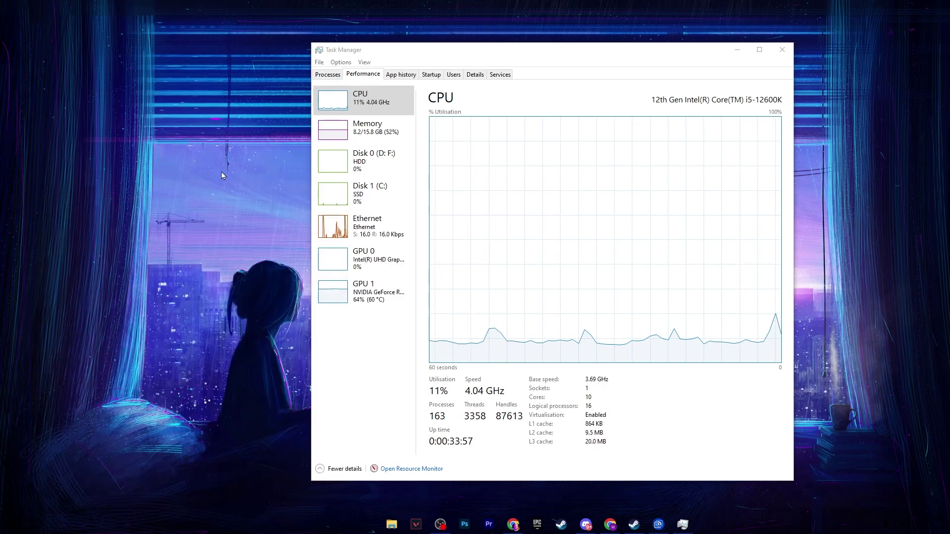
pyautogui.press('super+r')
pyautogui.moveTo(43, 422); pyautogui.dragTo(455, 194)
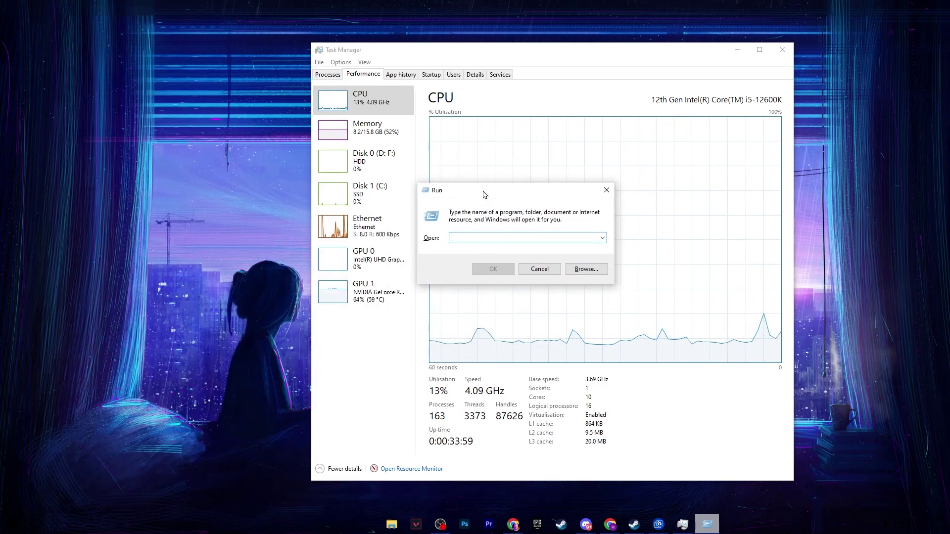
pyautogui.write('mscon')
pyautogui.press('Down')
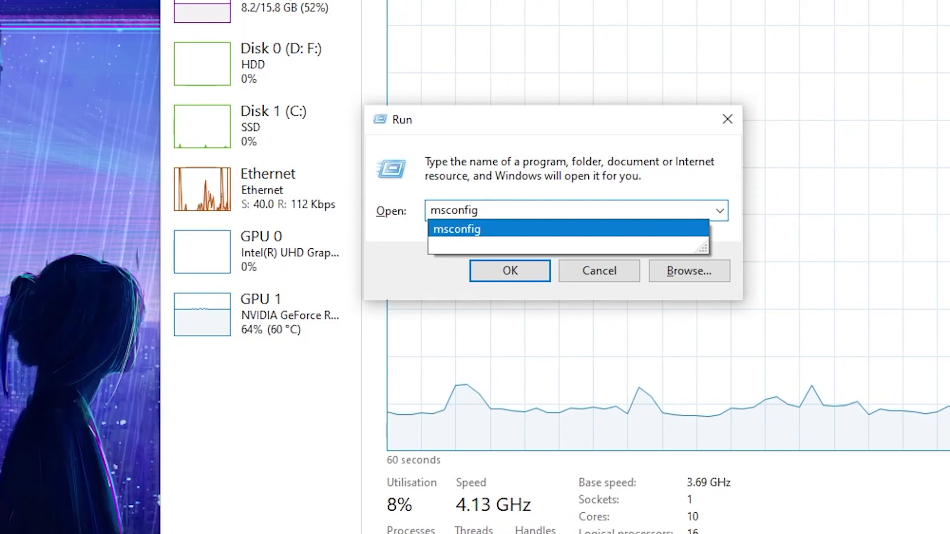
pyautogui.press('Return')
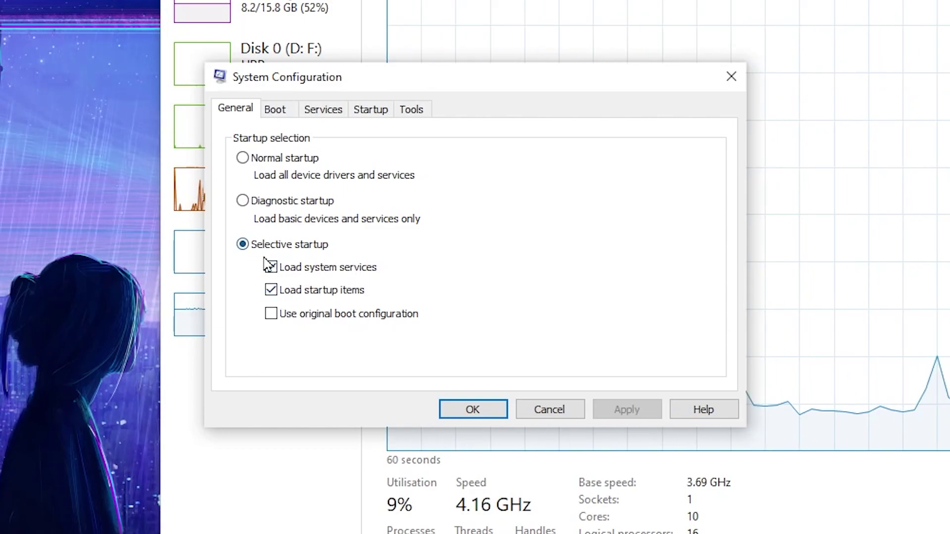
# In Boot advanced options, set Number of processors to 16 and save with OK.
pyautogui.click(275, 108)
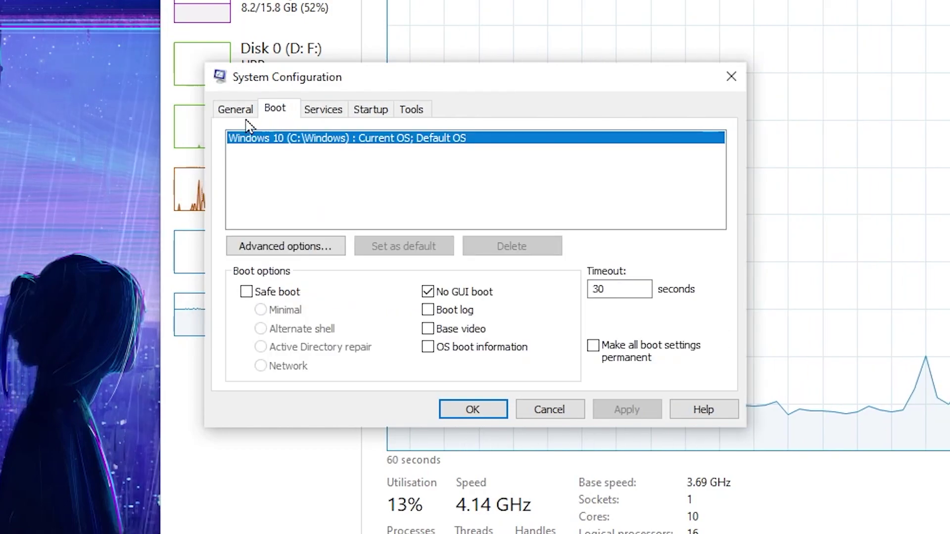
pyautogui.click(275, 246)
pyautogui.click(314, 112)
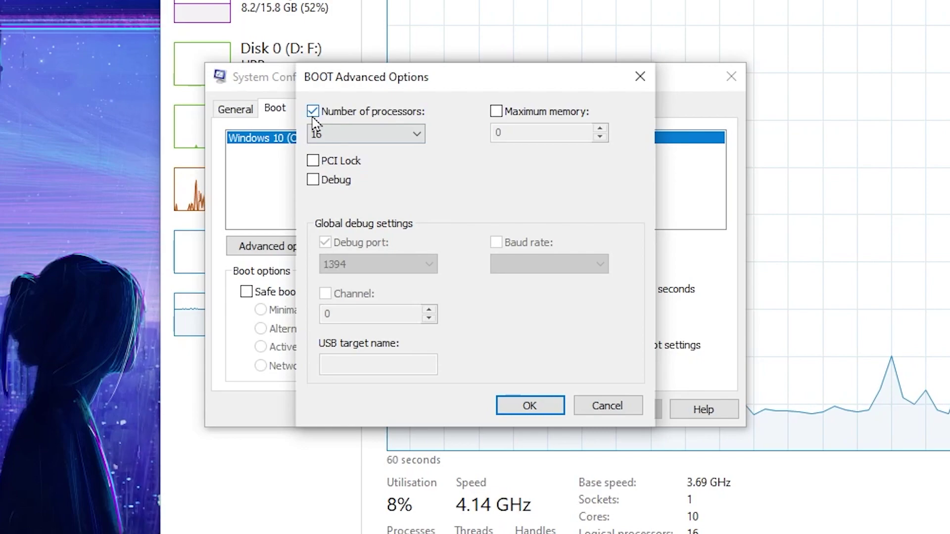
pyautogui.click(314, 111)
pyautogui.click(420, 135)
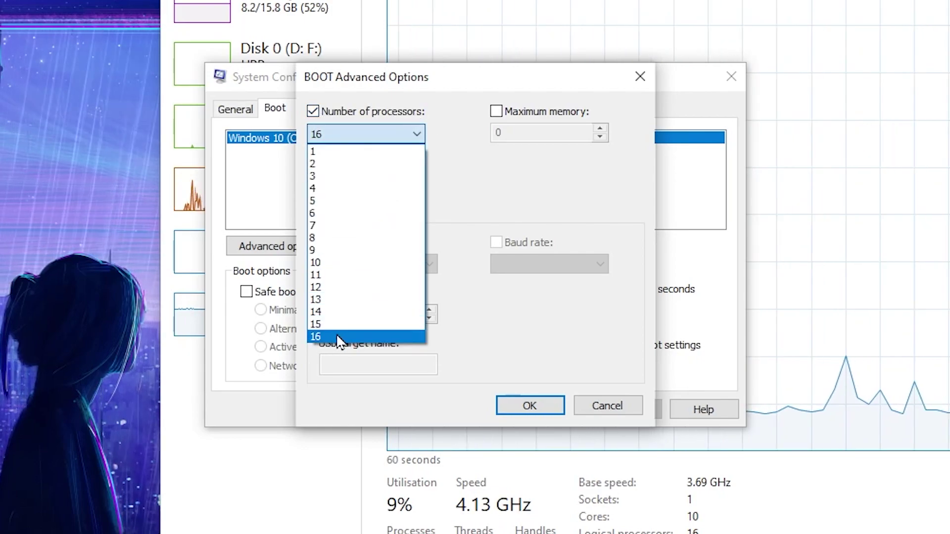
pyautogui.click(326, 338)
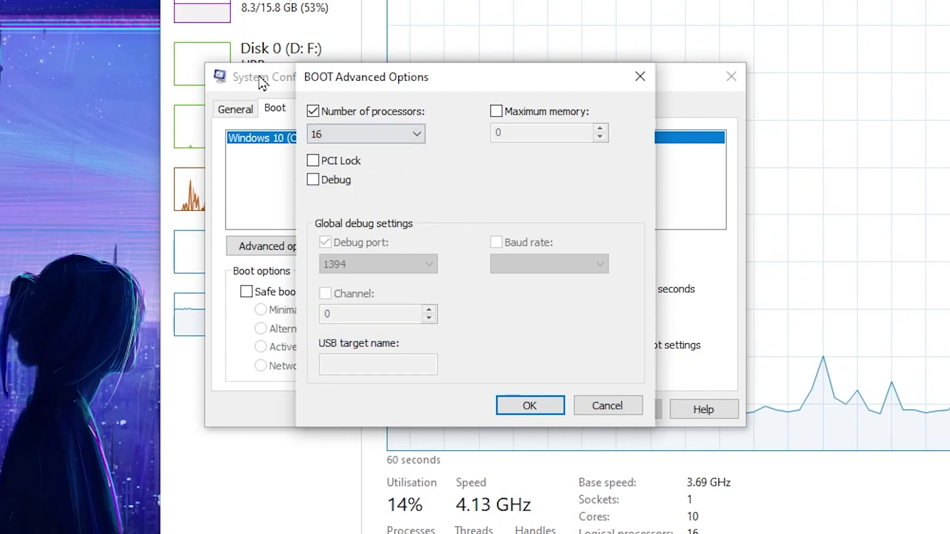
pyautogui.click(528, 406)
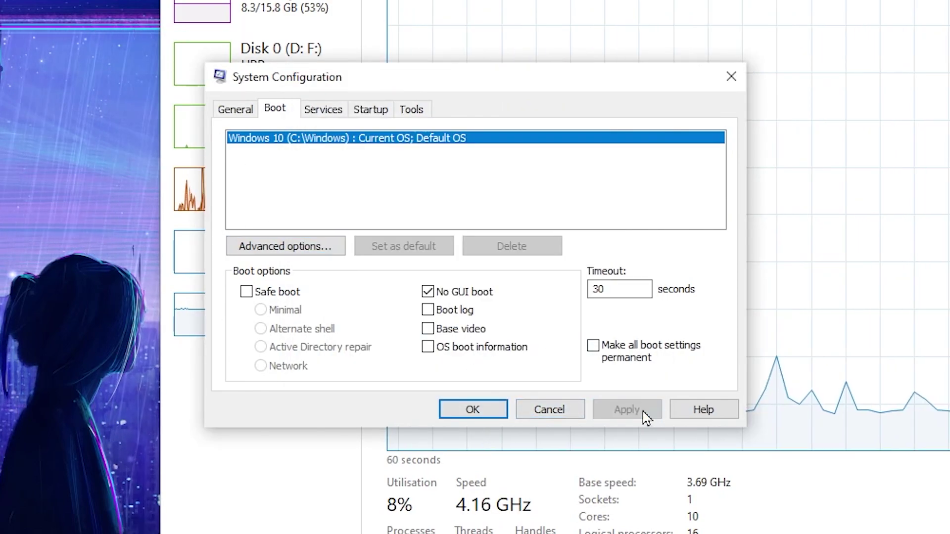
pyautogui.click(473, 409)
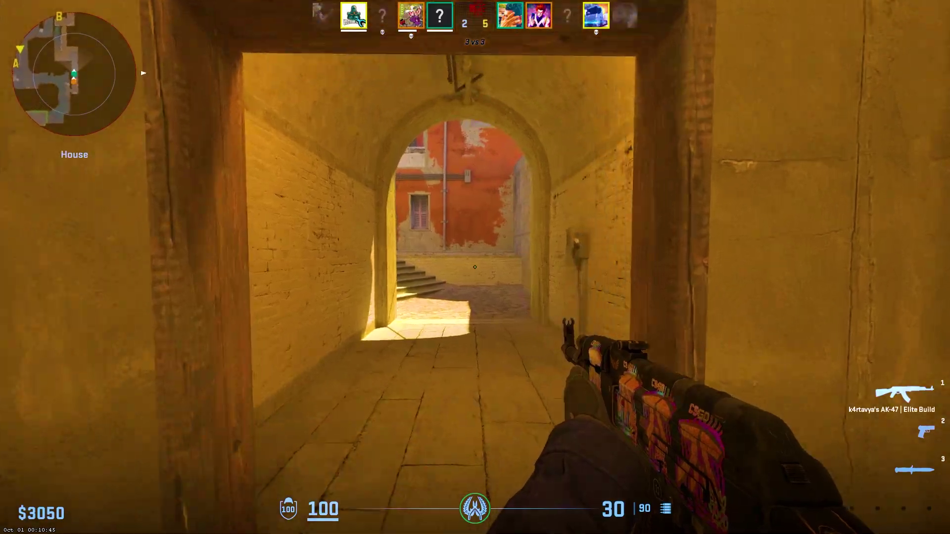